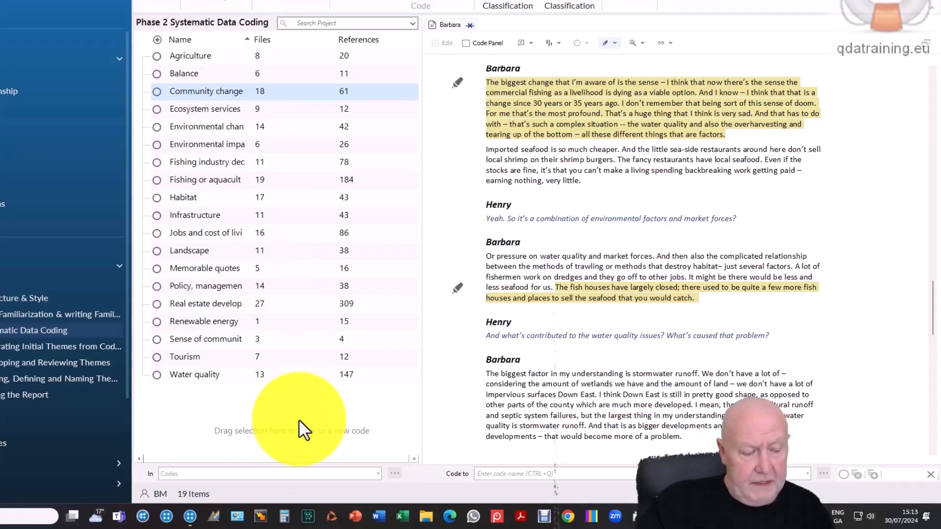
Create a new top-level code named Test in the Phase 2 Systematic Data Coding folder.
right_click(266, 407)
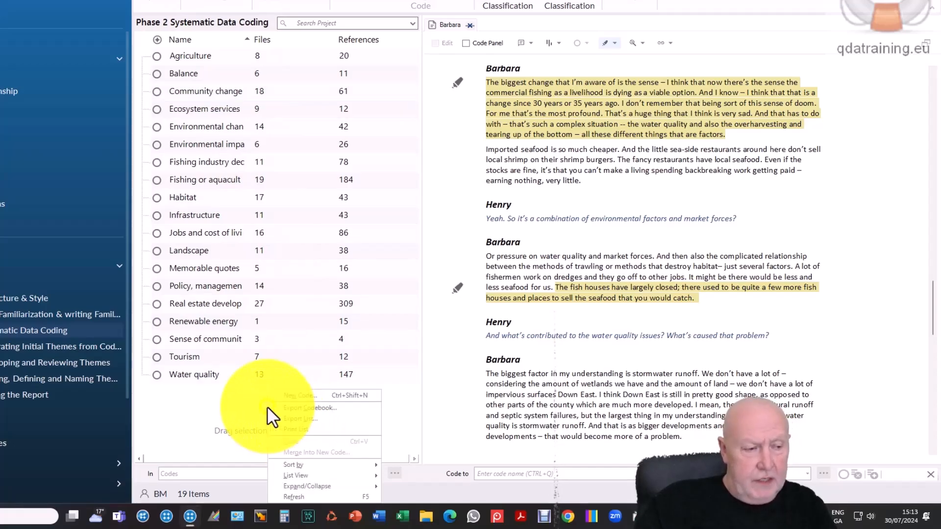
click(304, 397)
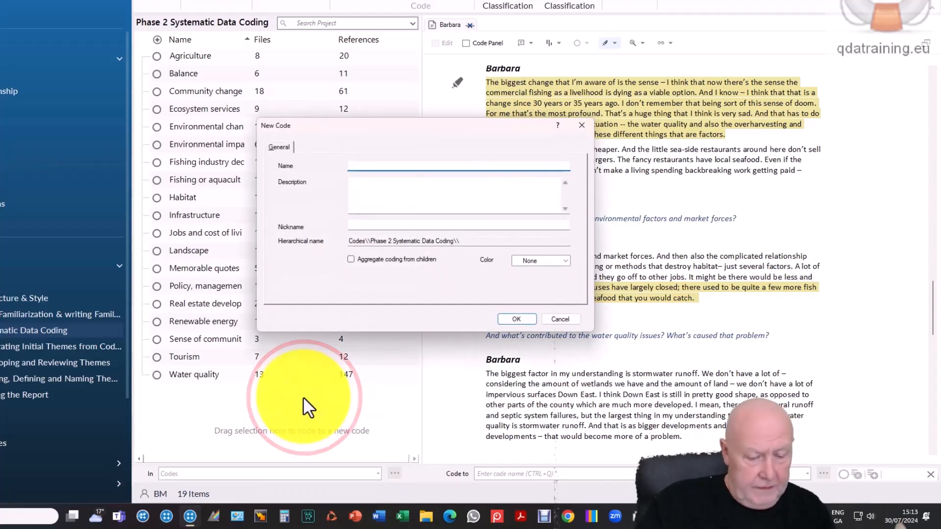
text(Tw)
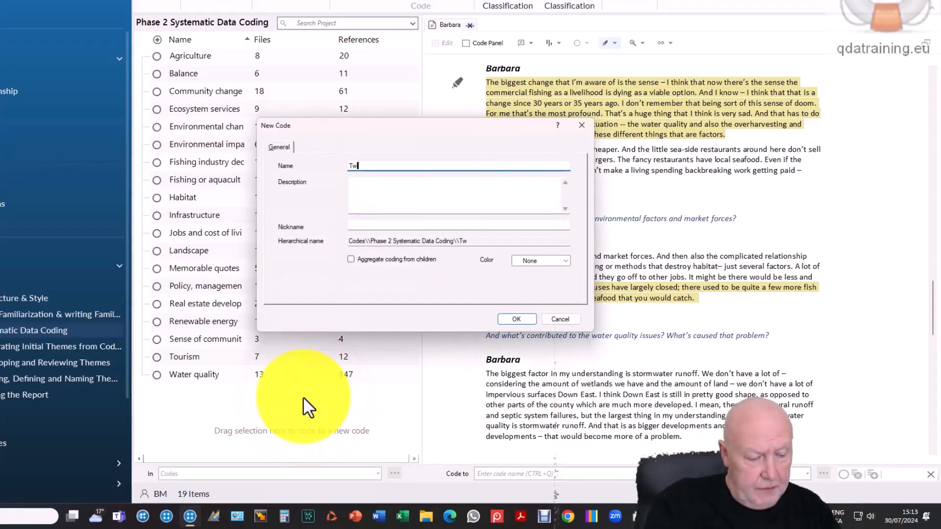
text(st)
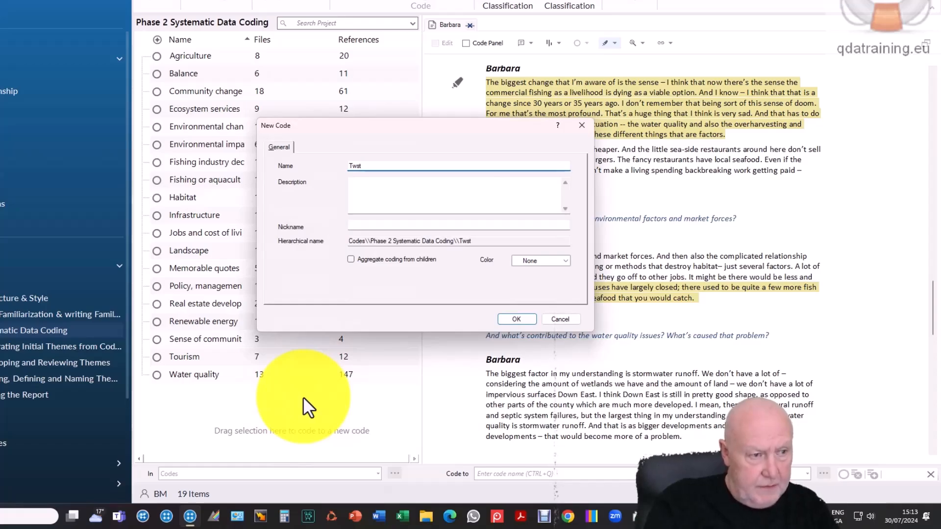
key(BackSpace)
key(BackSpace)
key(BackSpace)
key(BackSpace)
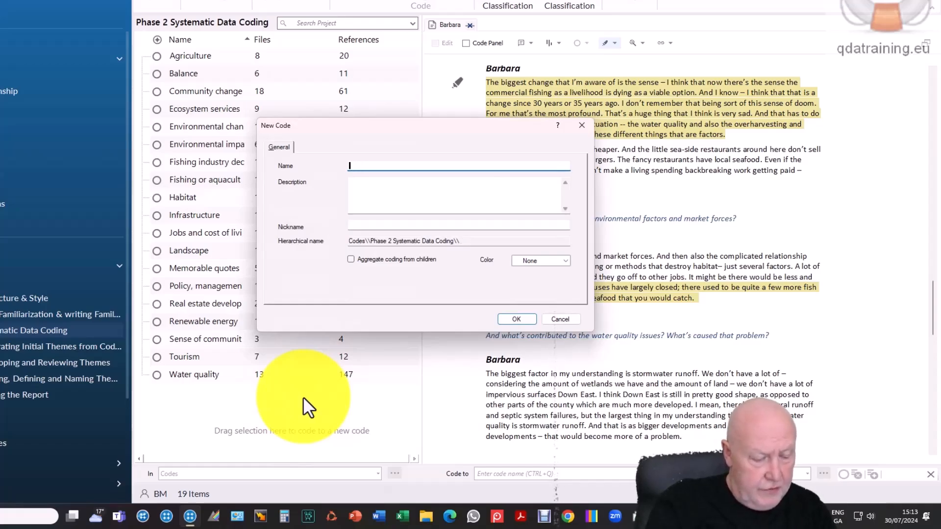
text(Test)
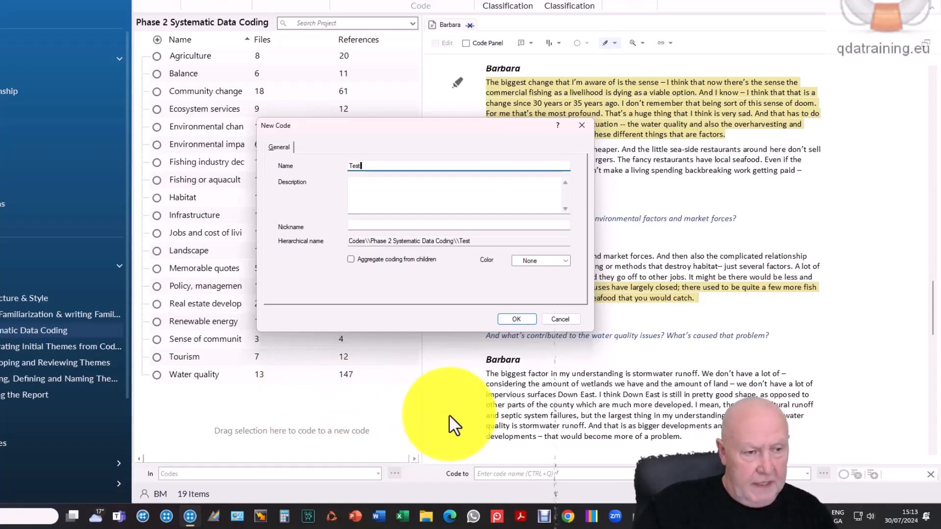
click(518, 318)
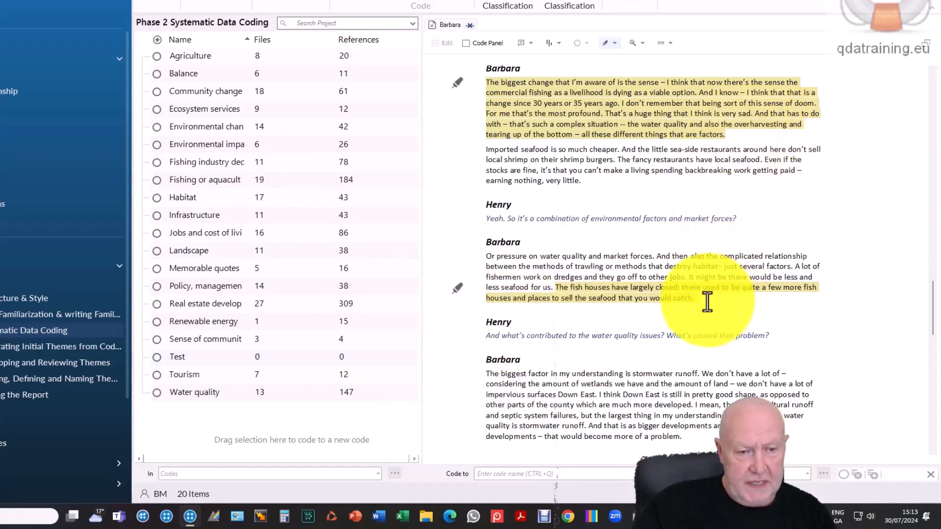
Code the highlighted passage "The fish houses have largely closed… seafood that you would catch." to Community change.
drag(706, 299, 599, 288)
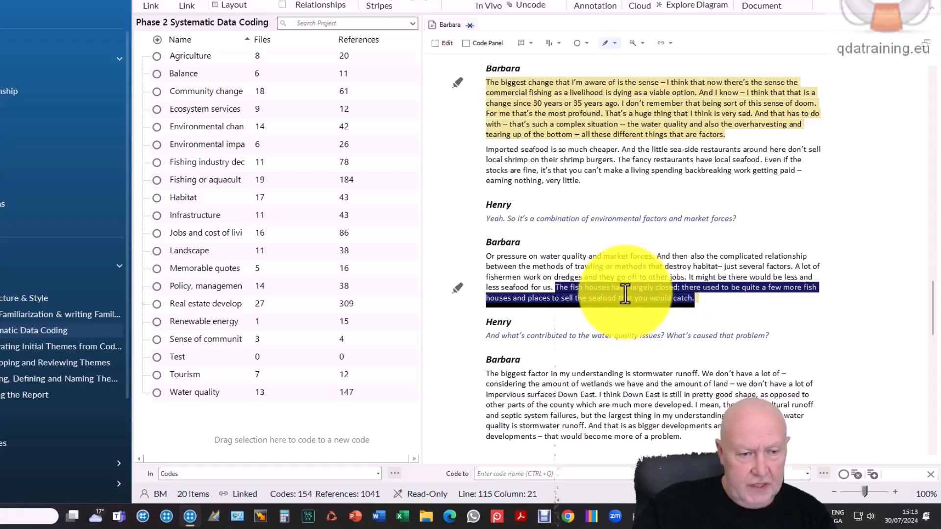
drag(625, 293, 319, 90)
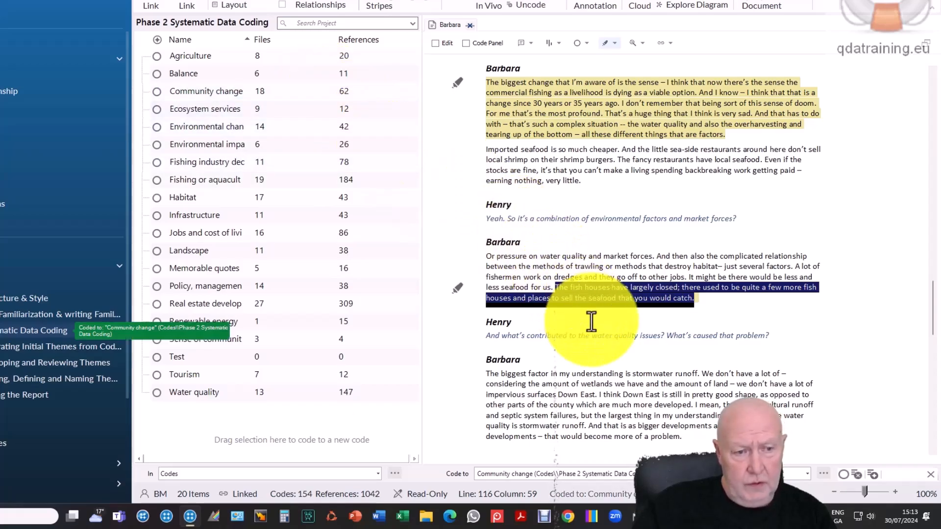
Use Code Selection on the same fish houses passage, choosing only Community change under Phase 2 Systematic Data Coding.
right_click(581, 292)
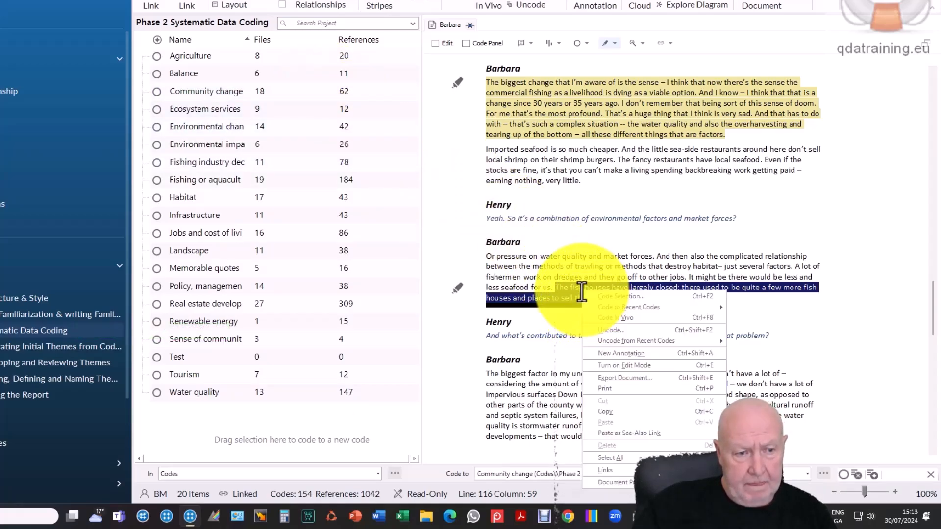
click(613, 296)
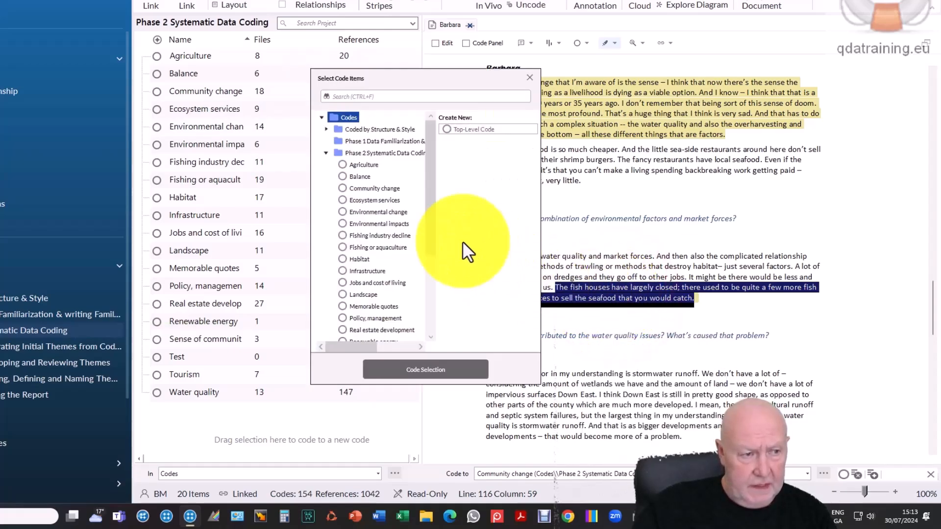
click(386, 190)
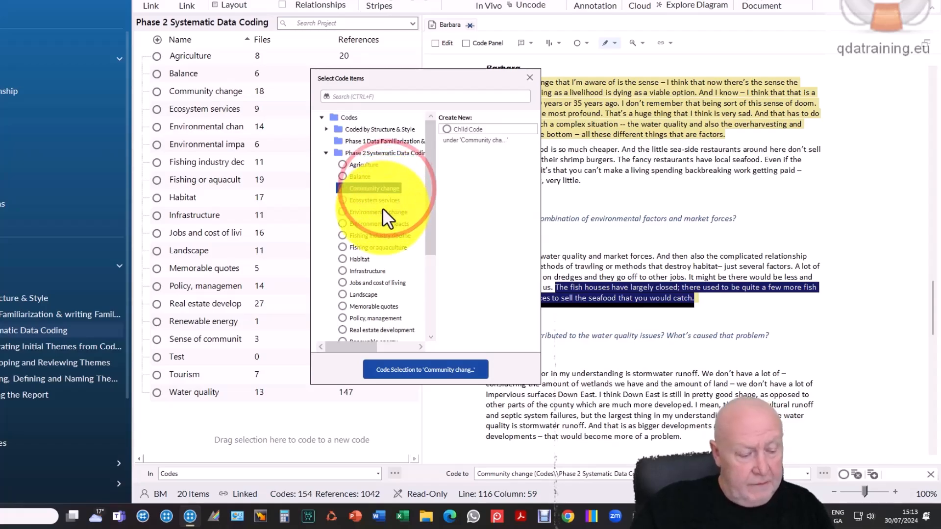
ctrl+click(379, 237)
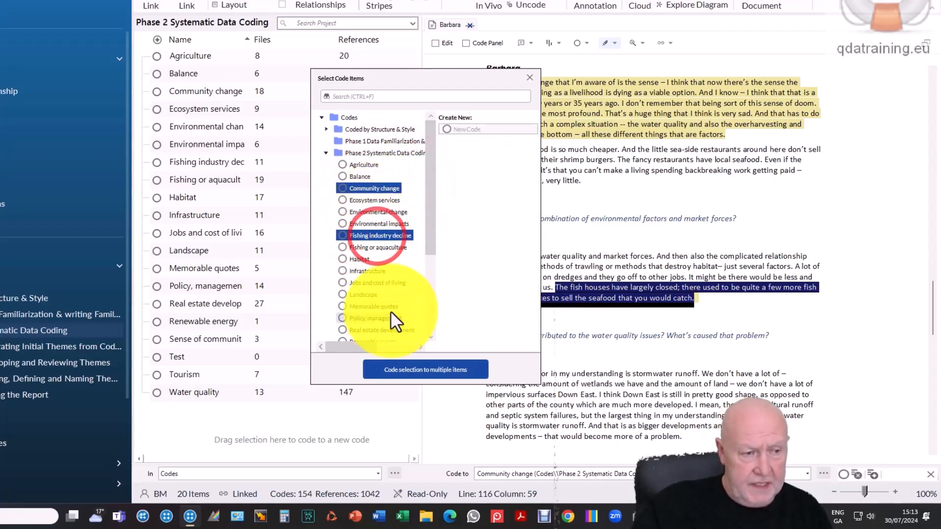
ctrl+click(379, 284)
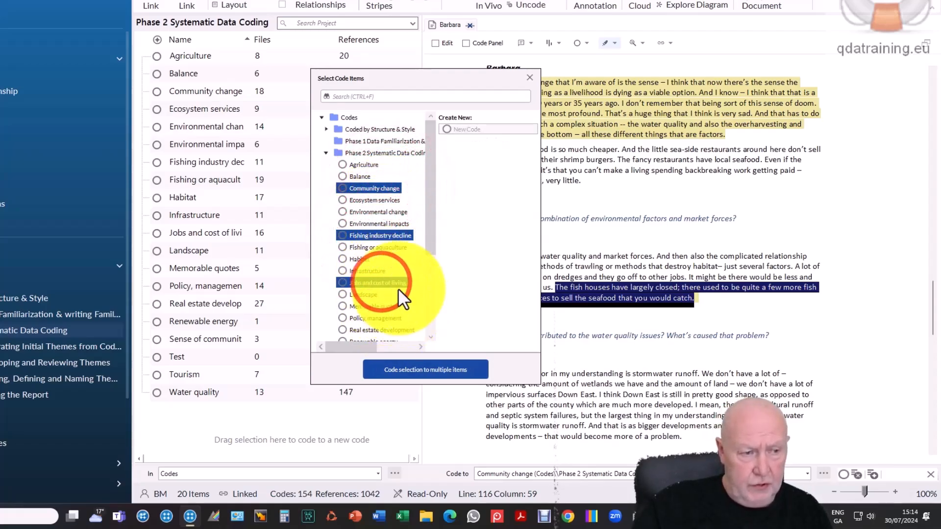
ctrl+click(371, 237)
ctrl+click(371, 284)
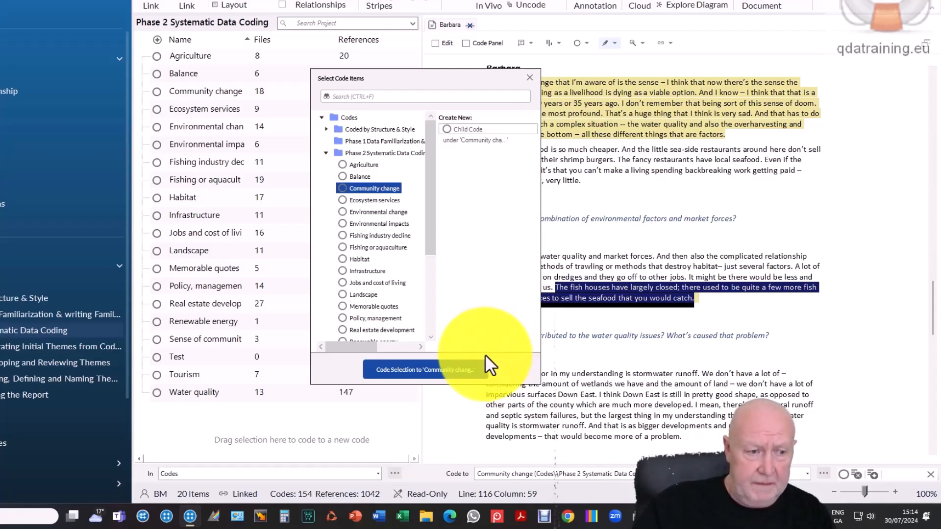
click(441, 368)
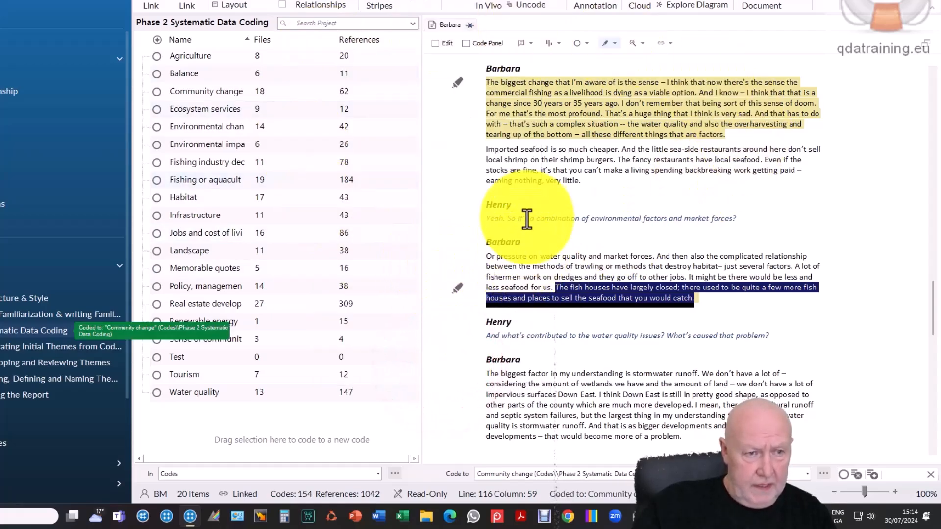
Code the passage about the closed fish houses to the Test code.
drag(603, 298, 657, 358)
click(657, 352)
drag(554, 288, 257, 355)
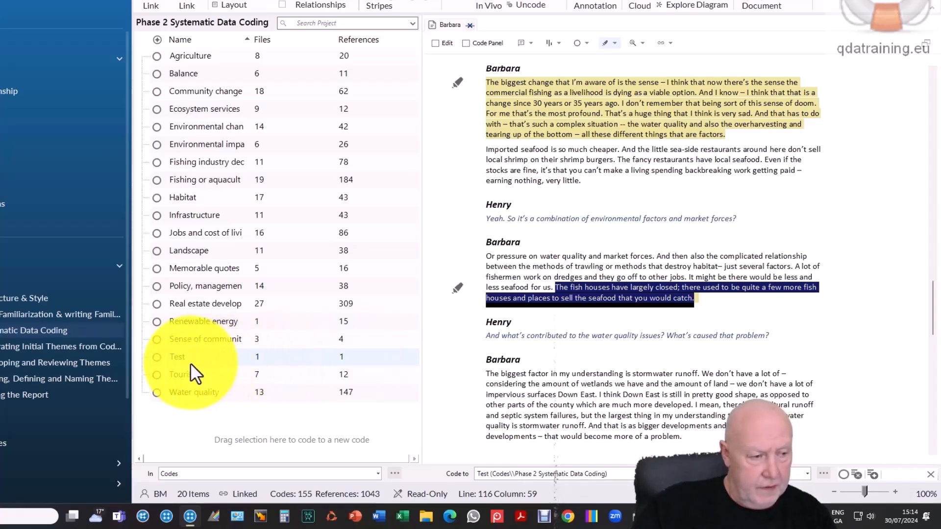
Delete the Test code from the Phase 2 Systematic Data Coding folder and confirm the deletion.
click(156, 355)
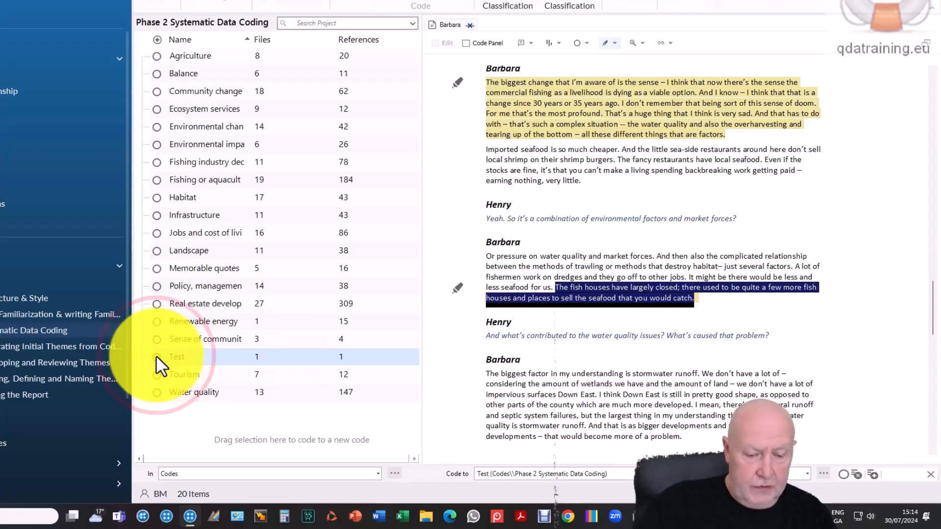
key(Delete)
key(Return)
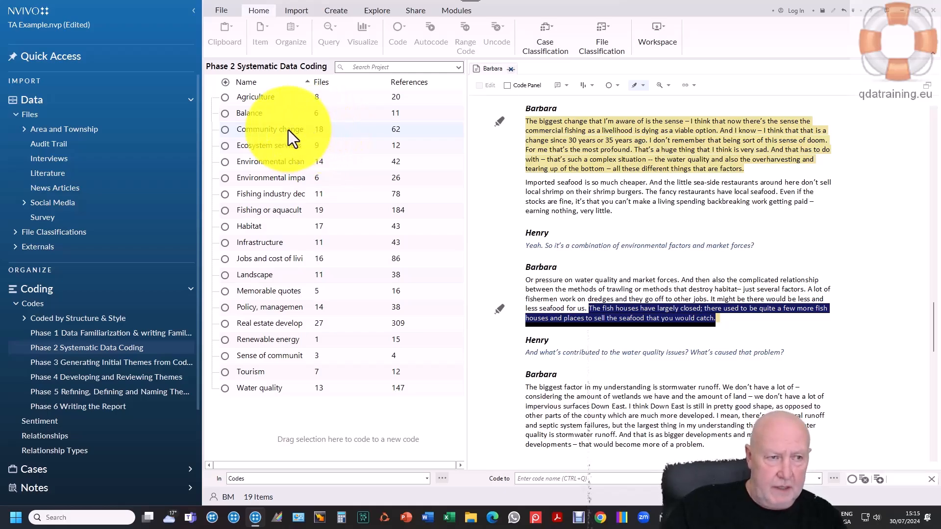
Open the Community change code and compare its Summary and Reference views, ending on the coded references.
click(224, 129)
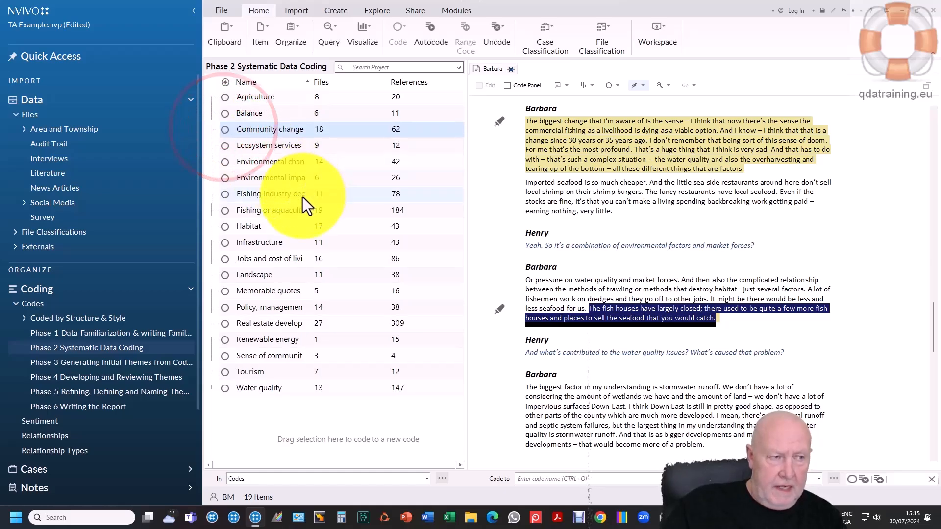
click(226, 126)
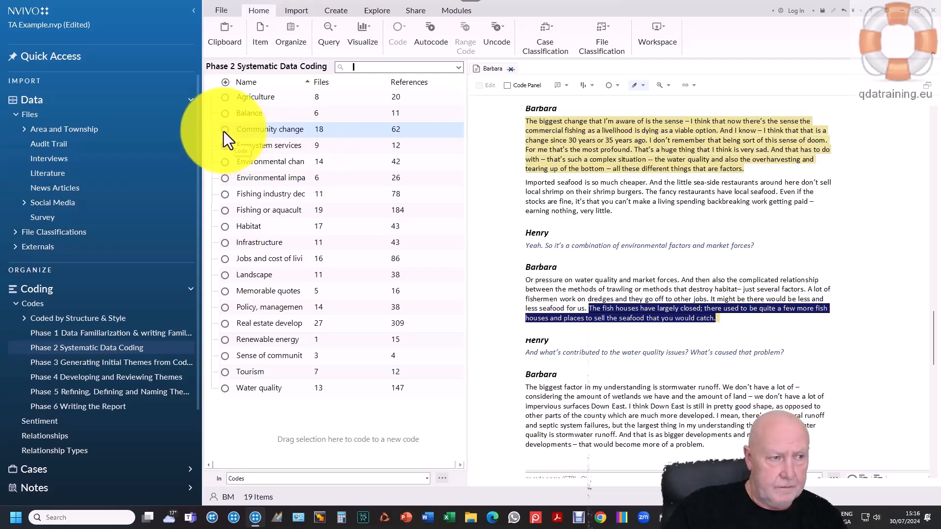
double_click(224, 131)
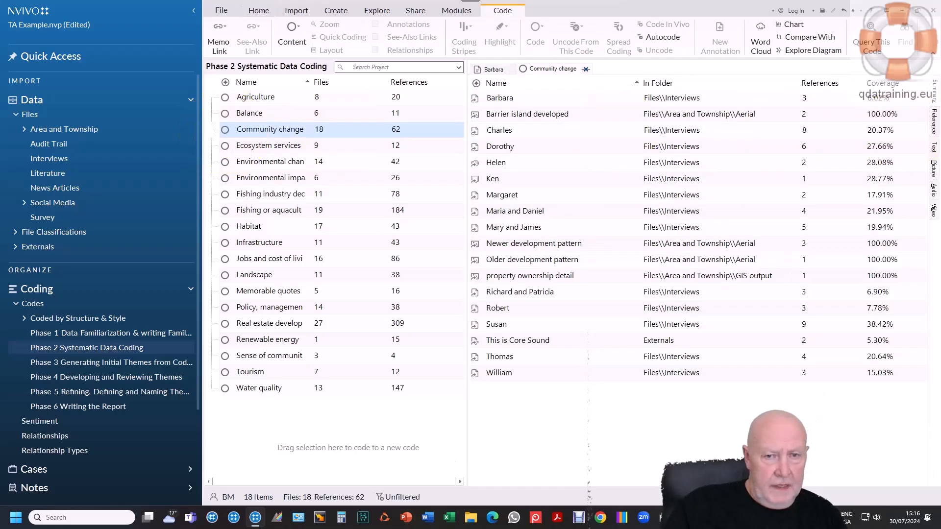
click(934, 120)
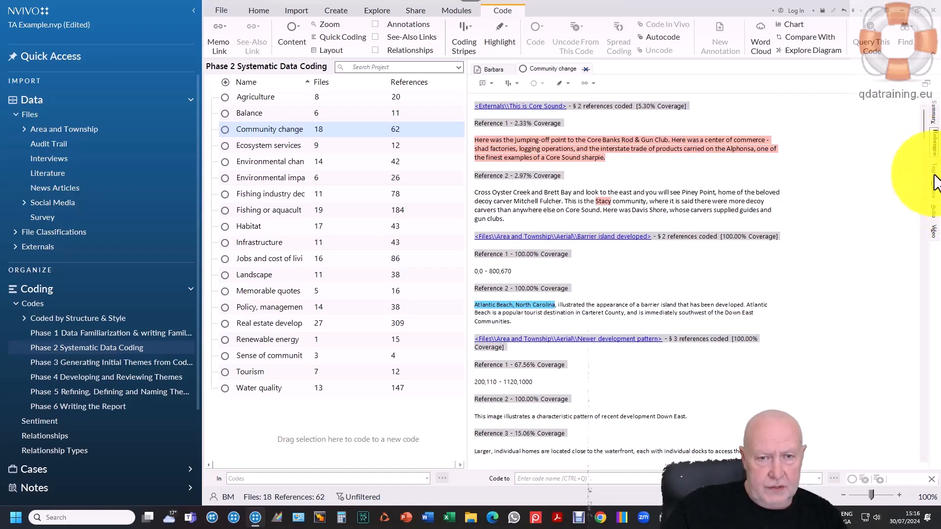
click(934, 116)
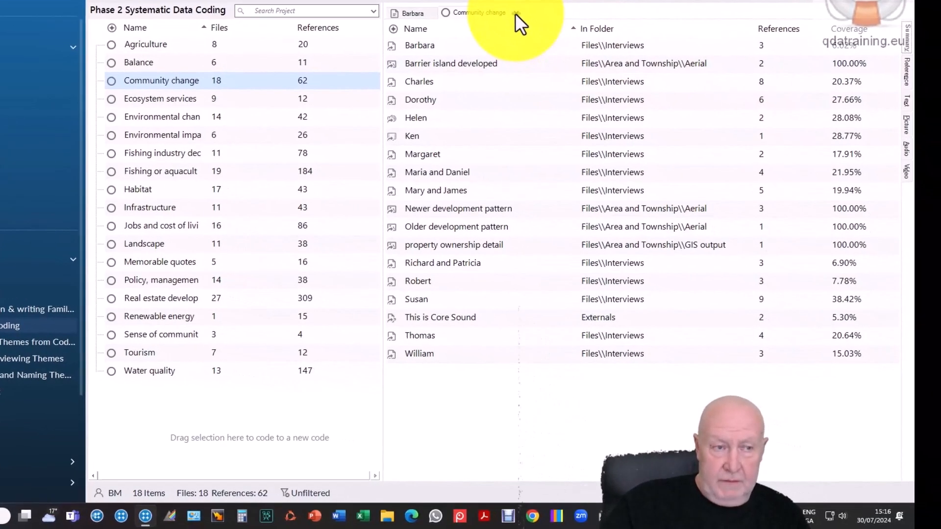
click(905, 74)
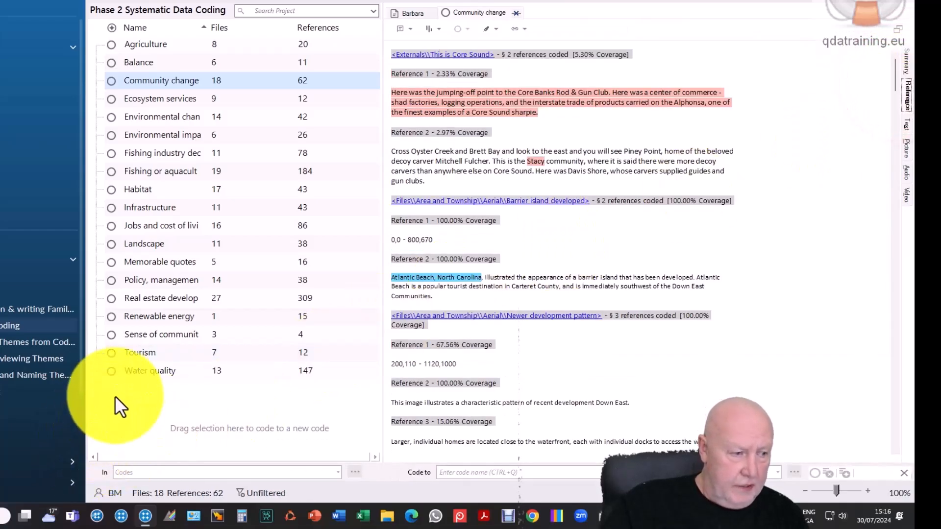
Nest the Water quality code as a child code under Tourism.
drag(110, 372, 115, 352)
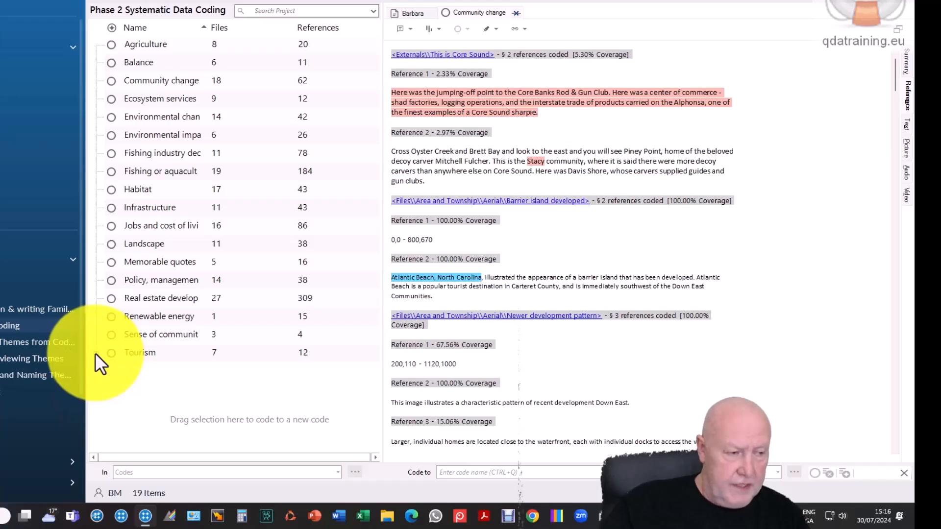
click(96, 353)
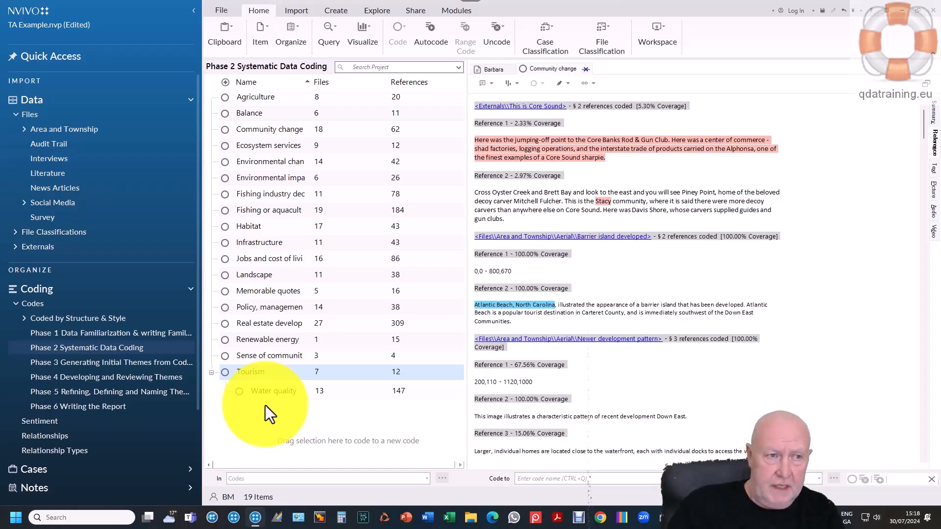
Return to the interview transcript and move Water quality out of Tourism to the Phase 2 folder's top level.
click(499, 70)
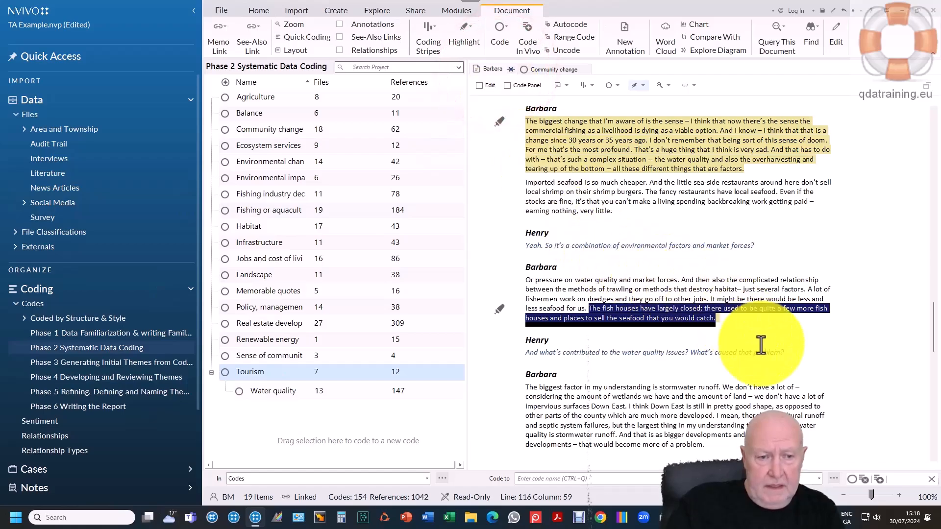
click(734, 326)
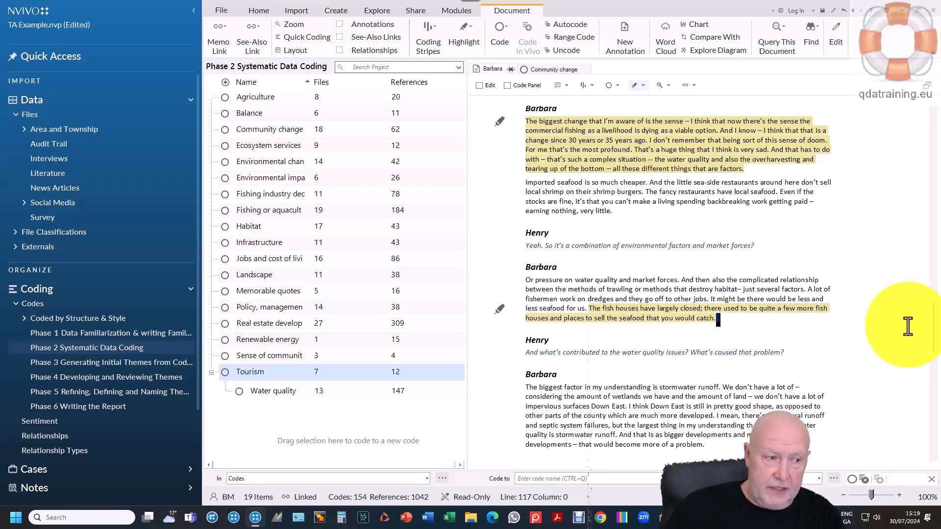
drag(763, 304, 240, 392)
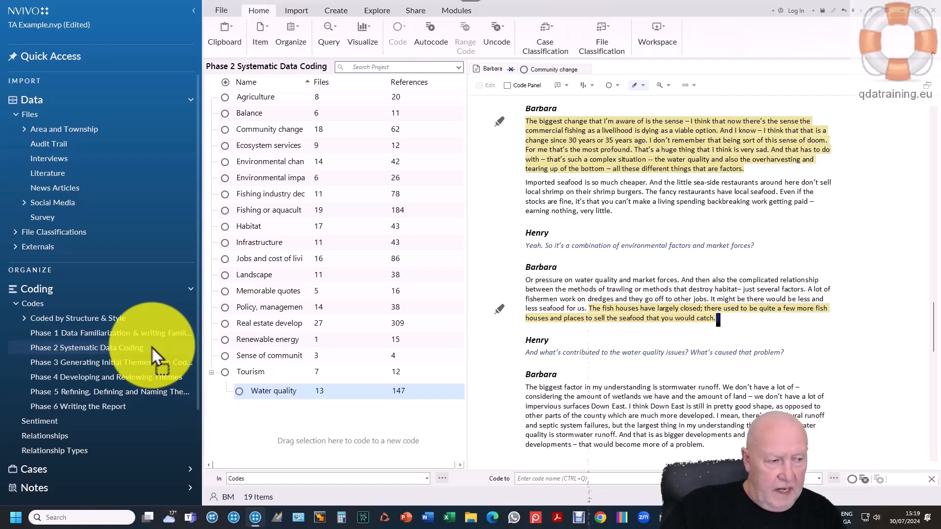
drag(151, 348, 152, 348)
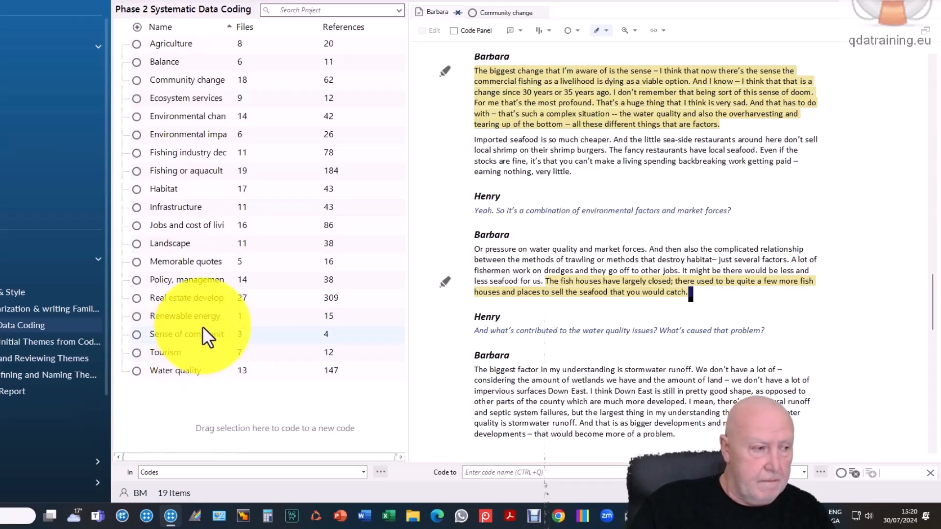
Open the Phase 3 Generating Initial Themes folder, select all its codes and clear the selection again.
click(71, 349)
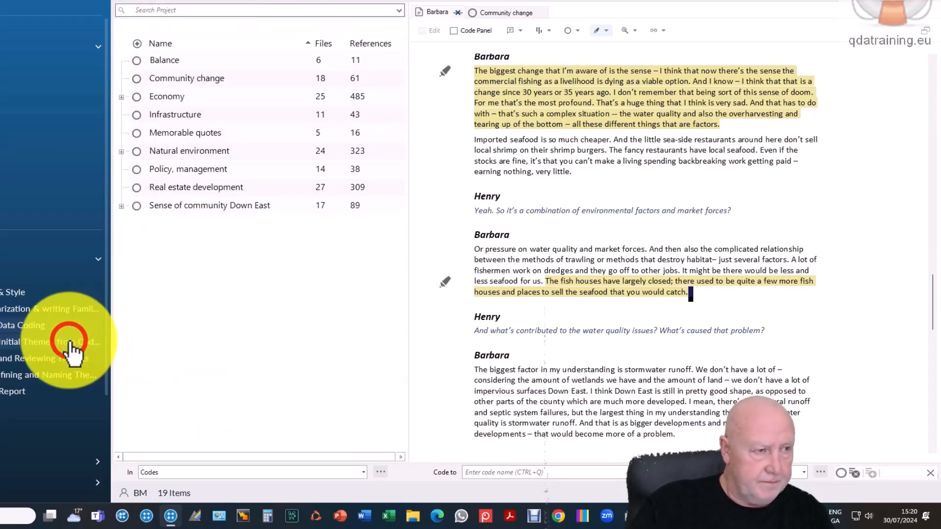
click(138, 59)
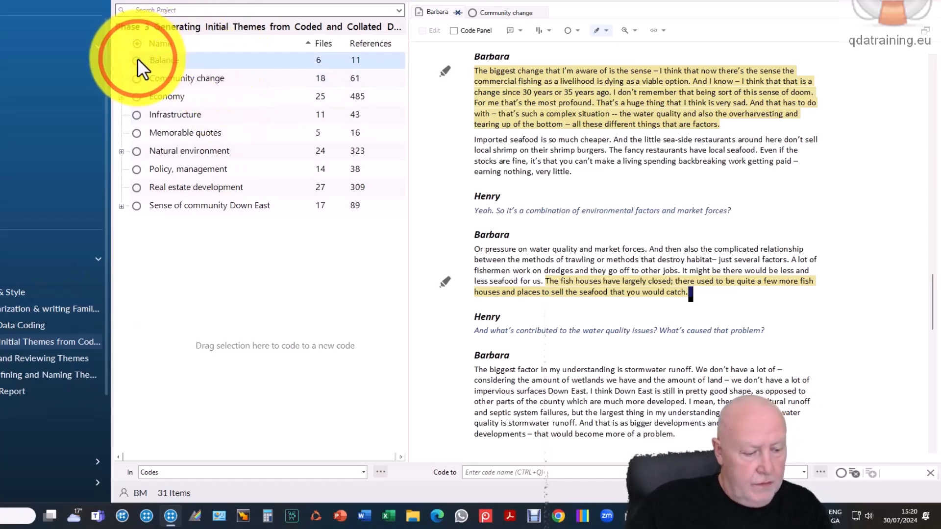
key(ctrl+a)
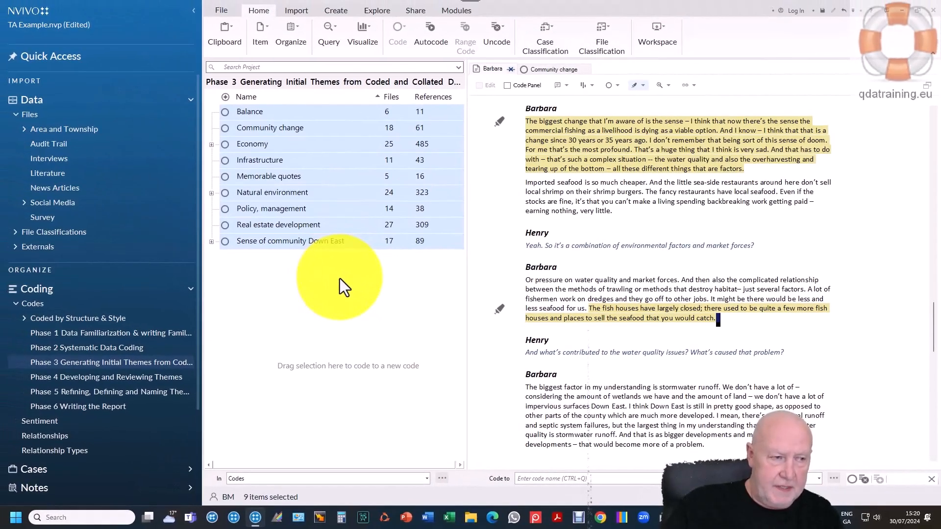
click(340, 278)
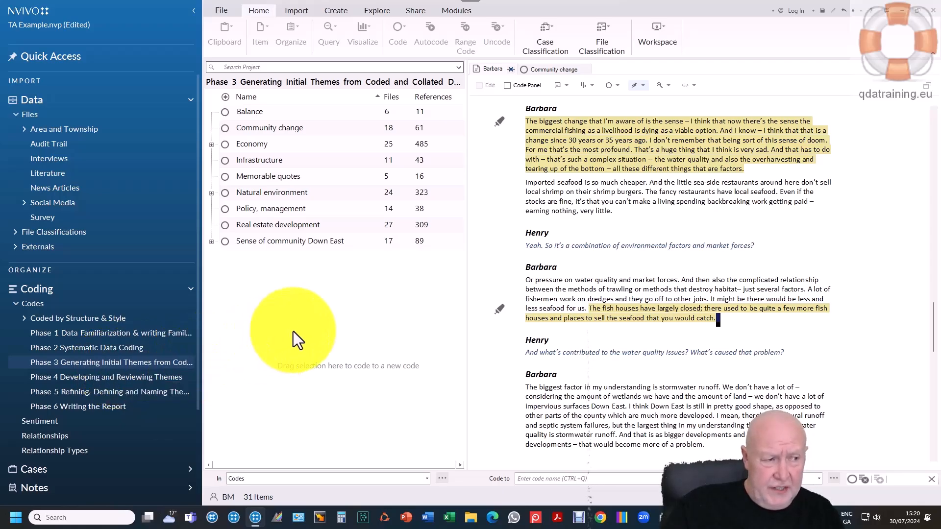
Review the child codes of Natural environment and Economy in the Phase 3 folder, leaving both parent codes collapsed.
click(210, 193)
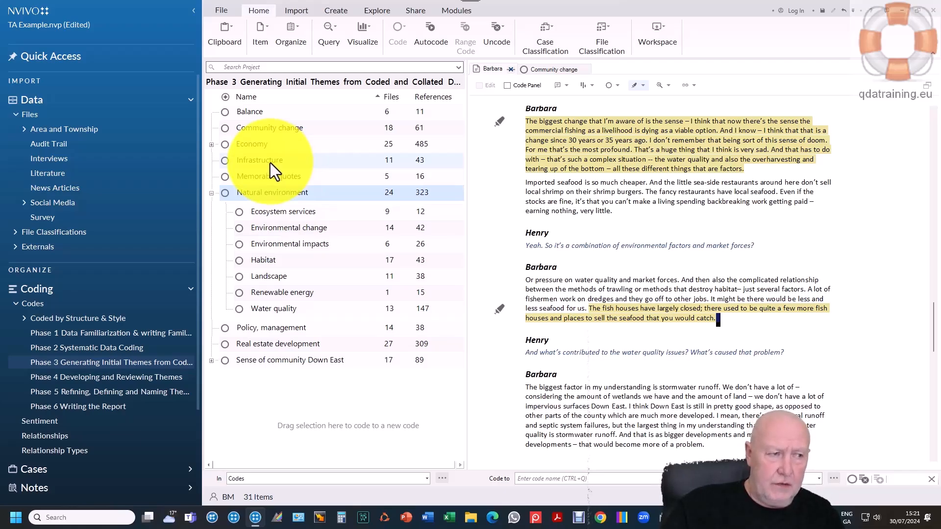
click(211, 144)
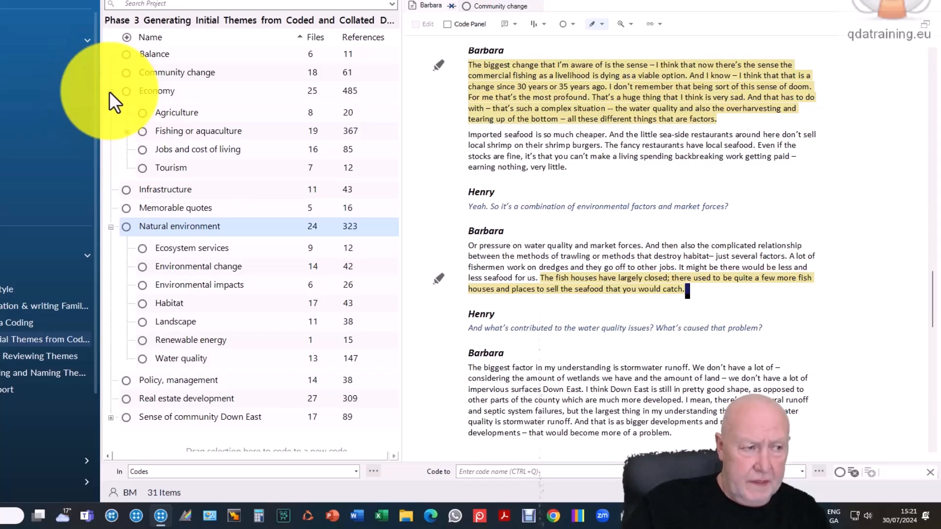
click(110, 91)
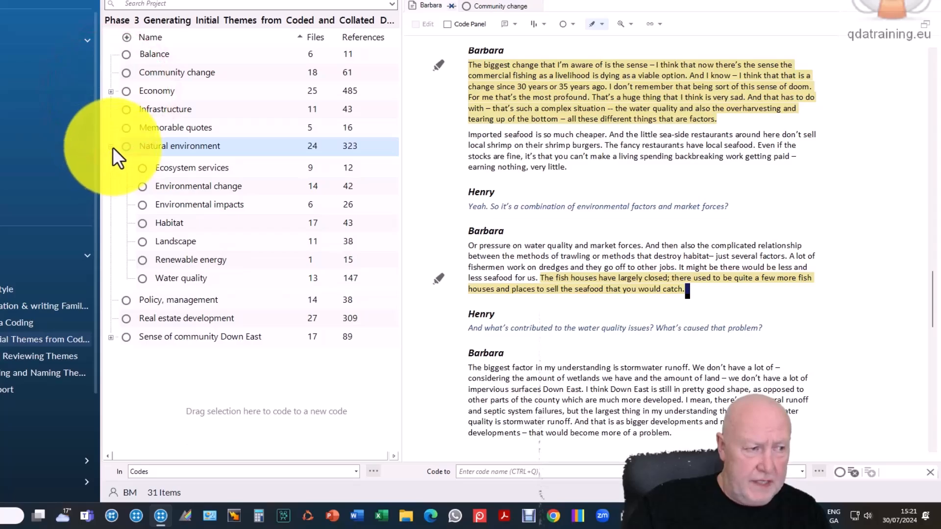
click(111, 147)
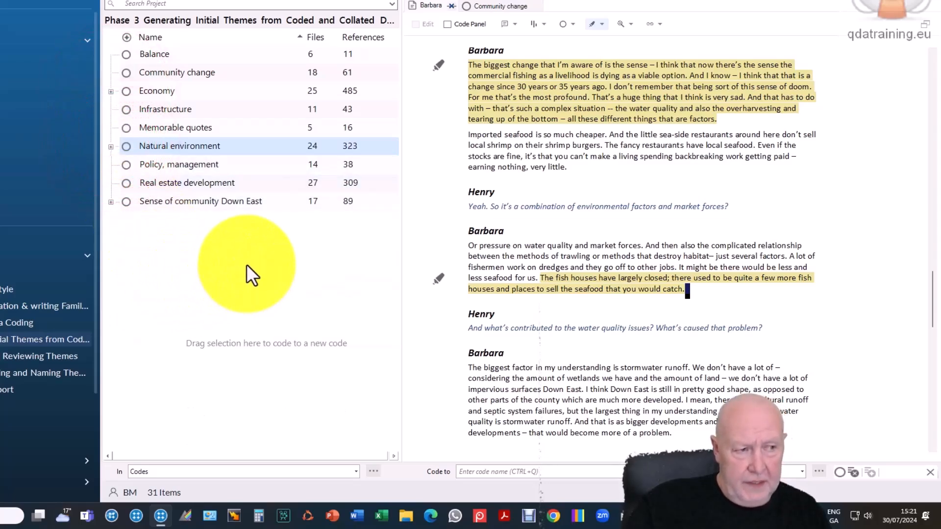
Create a code named Category 1 in the Phase 3 folder, with coding aggregated from children and the color Red.
right_click(246, 259)
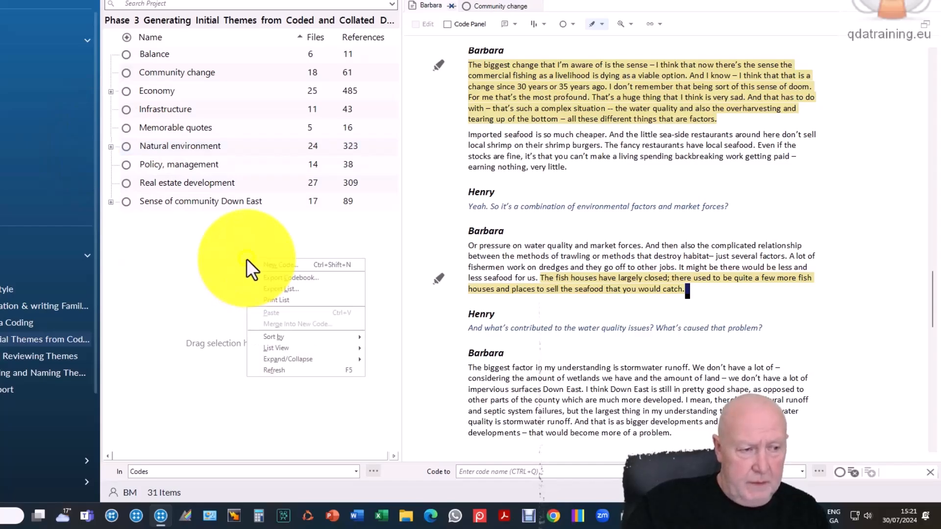
click(277, 263)
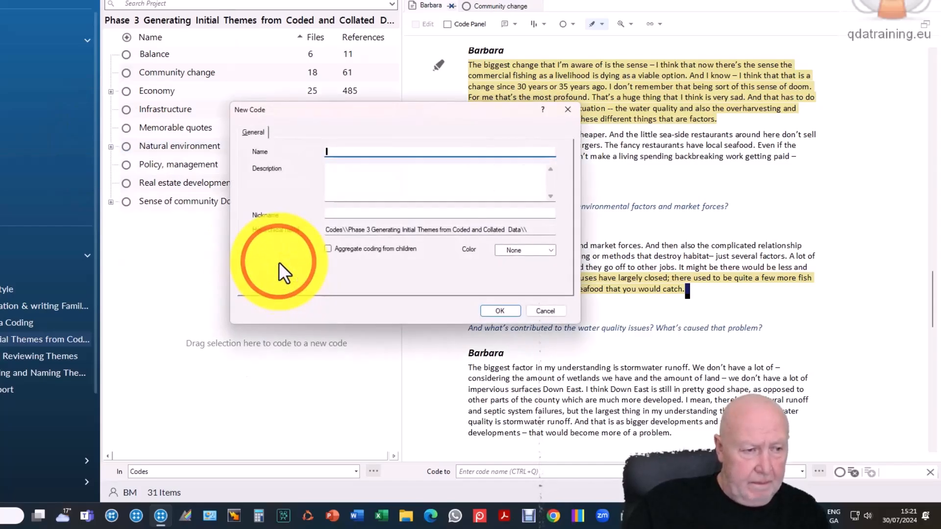
text(Ca)
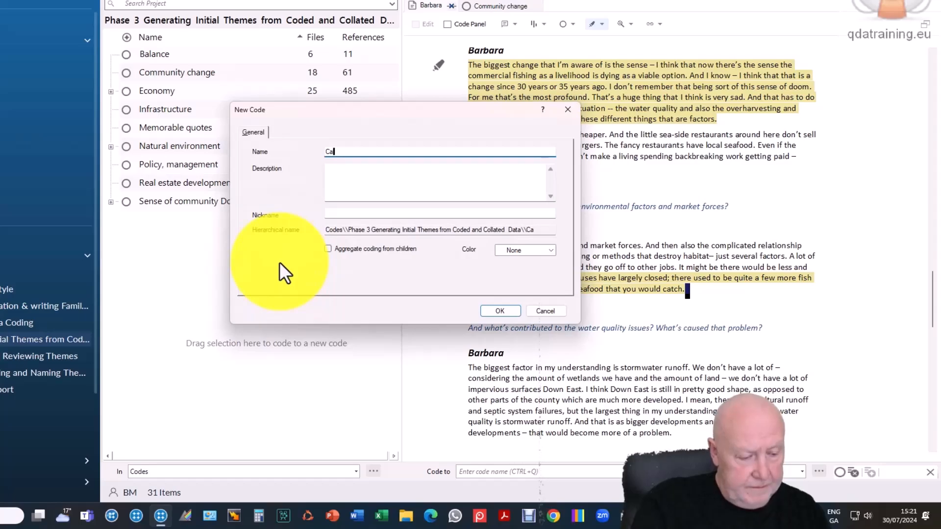
text(tegor)
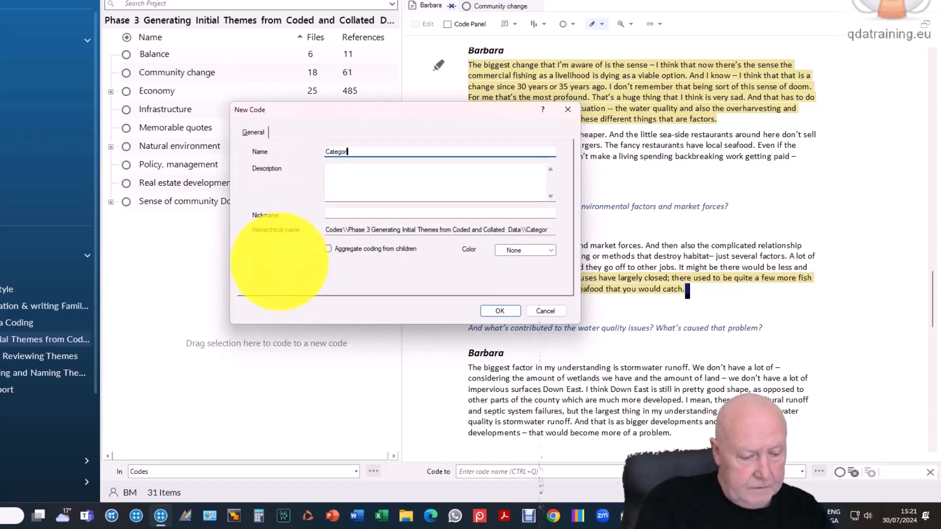
text(y 1)
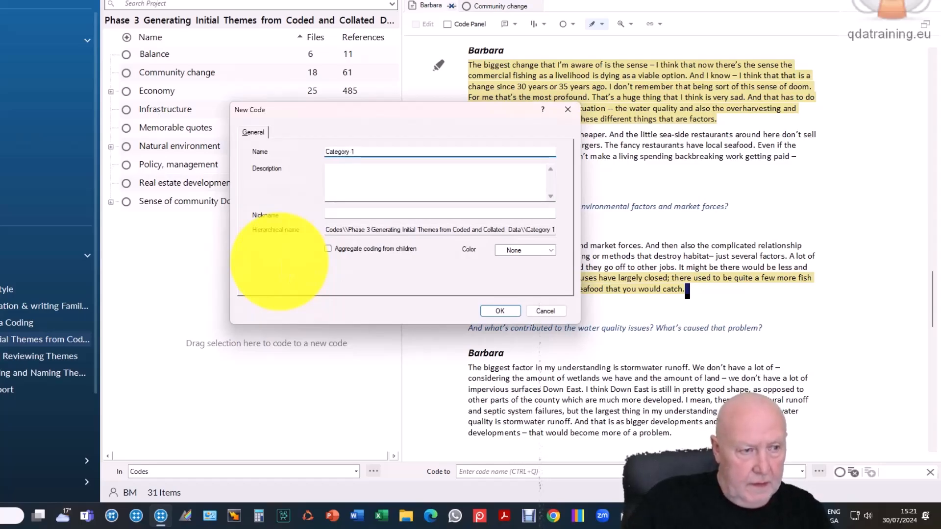
click(338, 252)
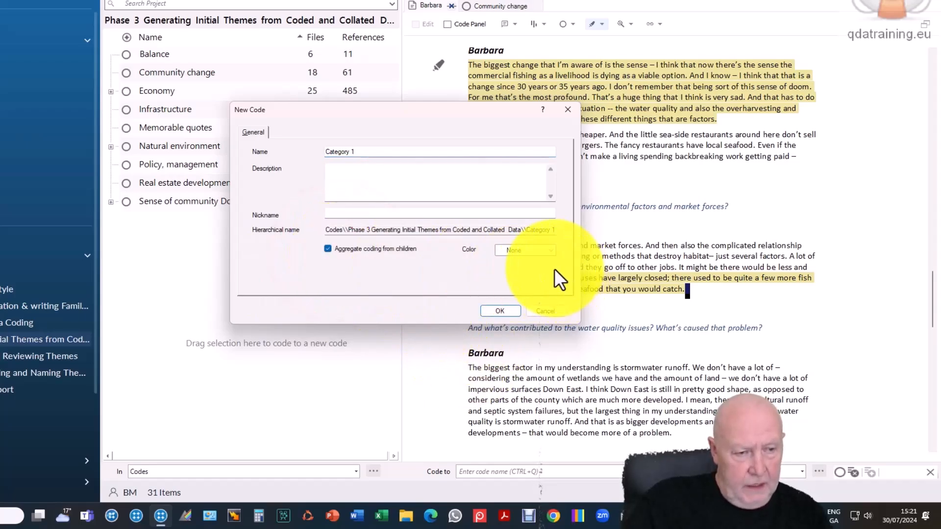
click(553, 252)
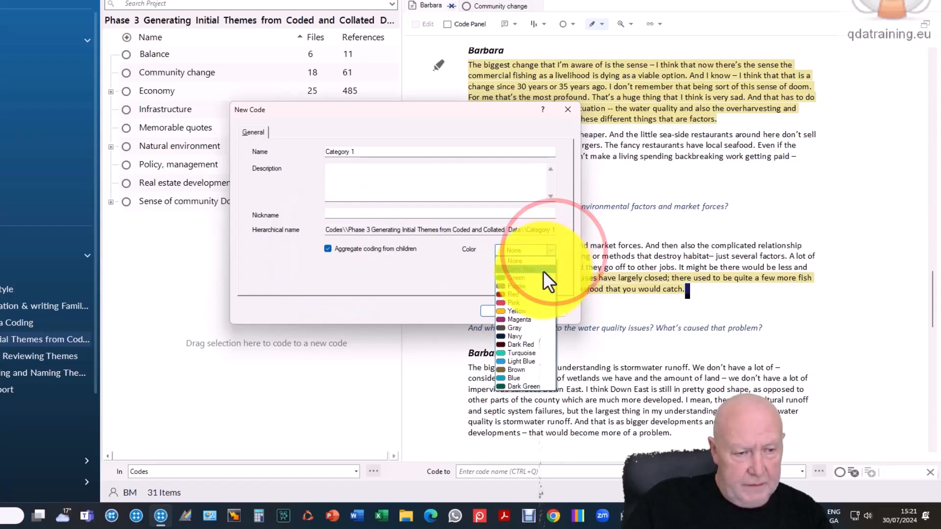
click(537, 293)
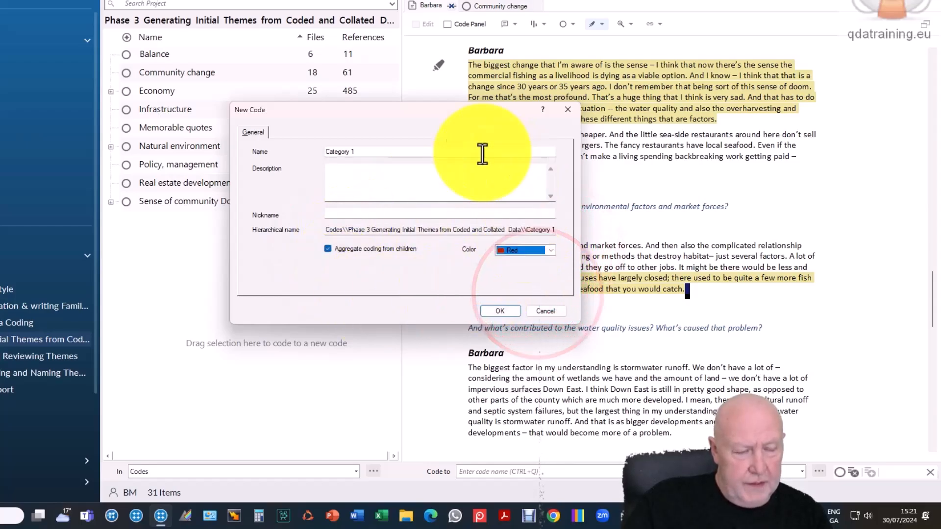
click(505, 311)
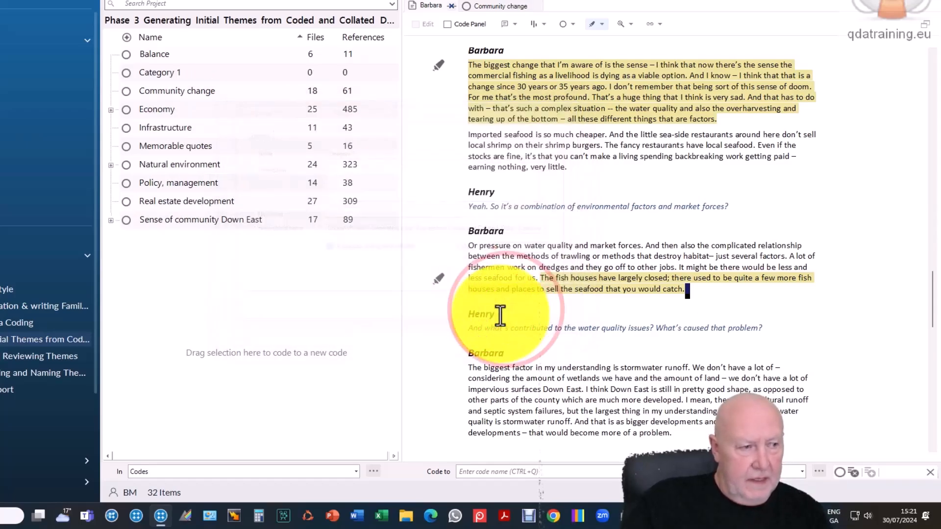
Copy the Environmental change, Fishing industry decline, Infrastructure and Memorable quotes codes from the Phase 2 Systematic Data Coding folder.
click(17, 322)
click(198, 118)
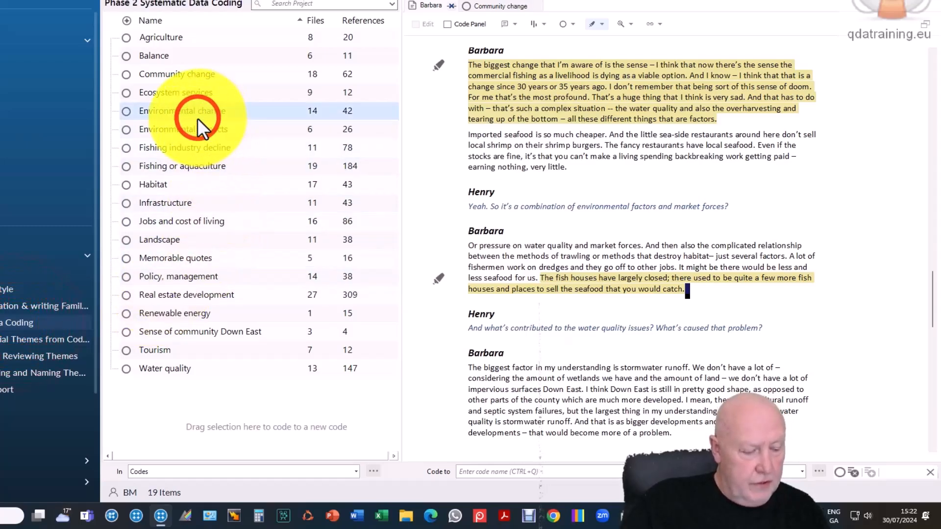
ctrl+click(199, 151)
ctrl+click(196, 201)
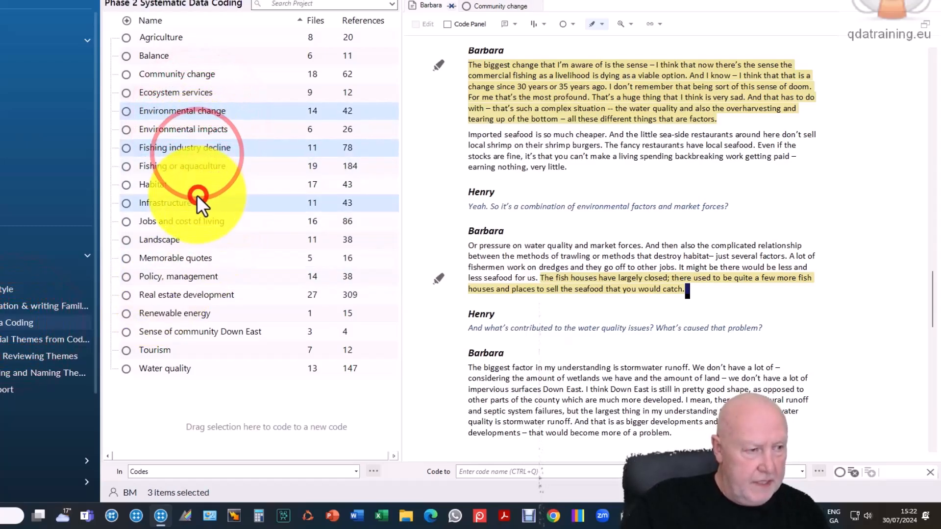
ctrl+click(198, 259)
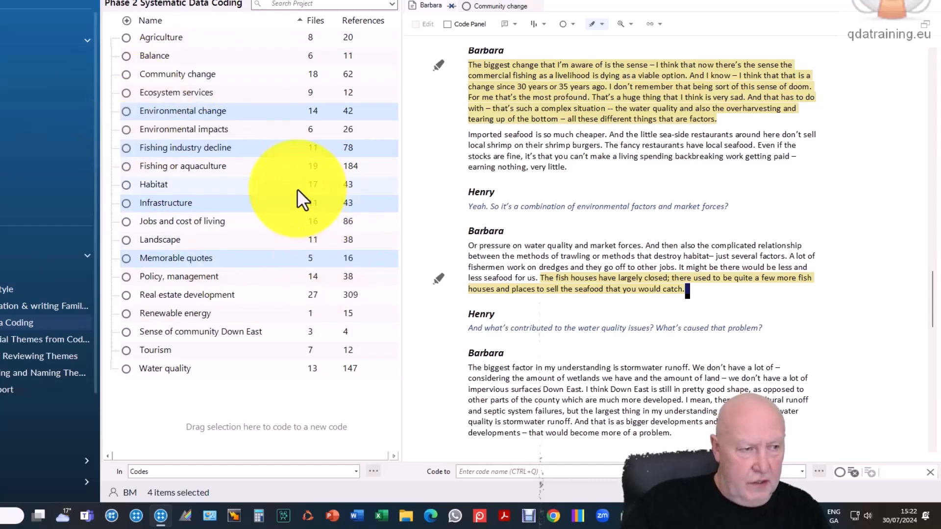
right_click(255, 111)
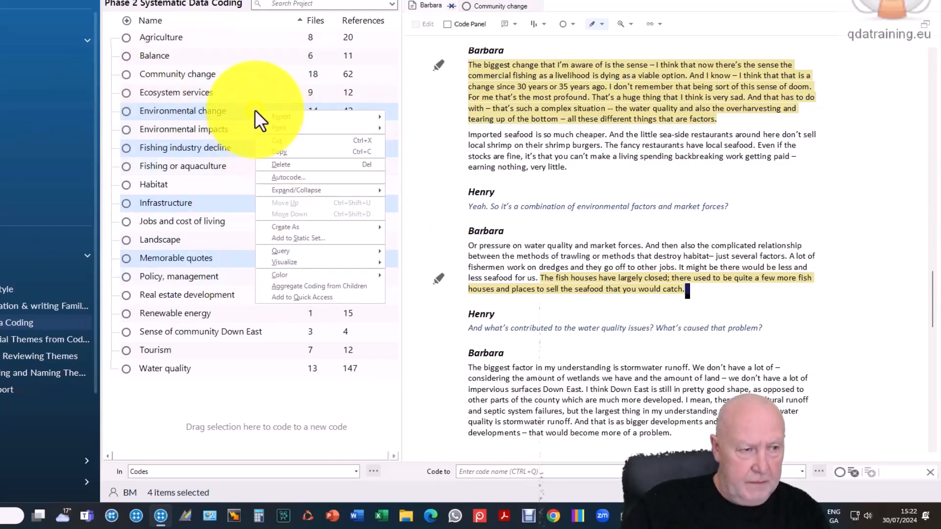
click(289, 152)
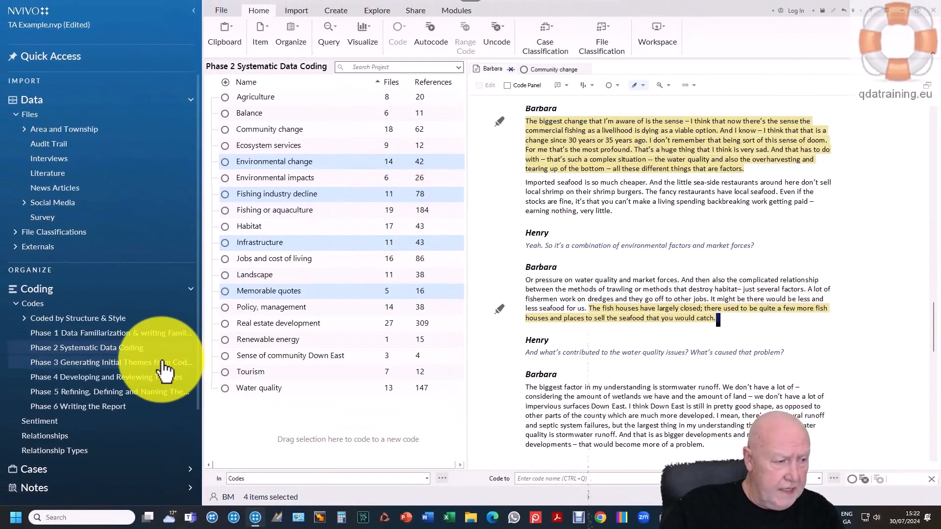
Paste the copied codes as children of Category 1 in the Phase 3 folder and leave its child codes expanded.
click(163, 363)
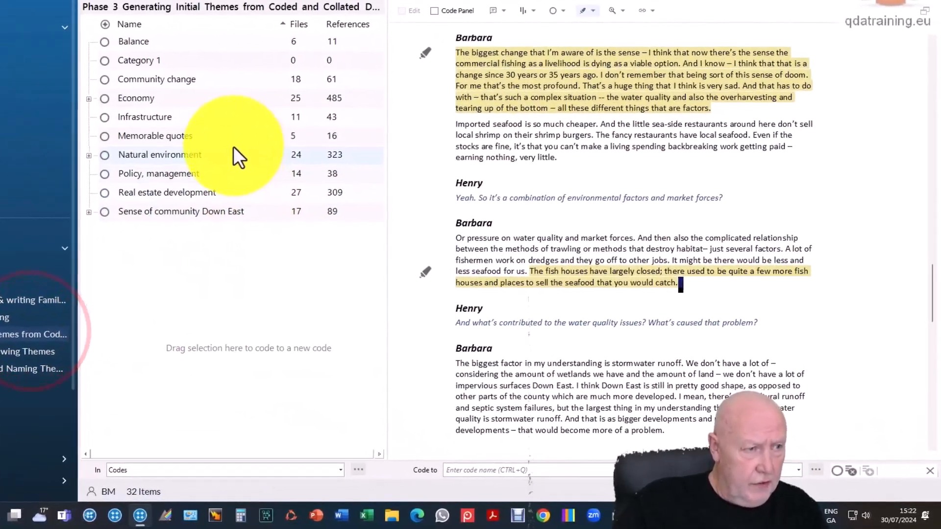
right_click(106, 62)
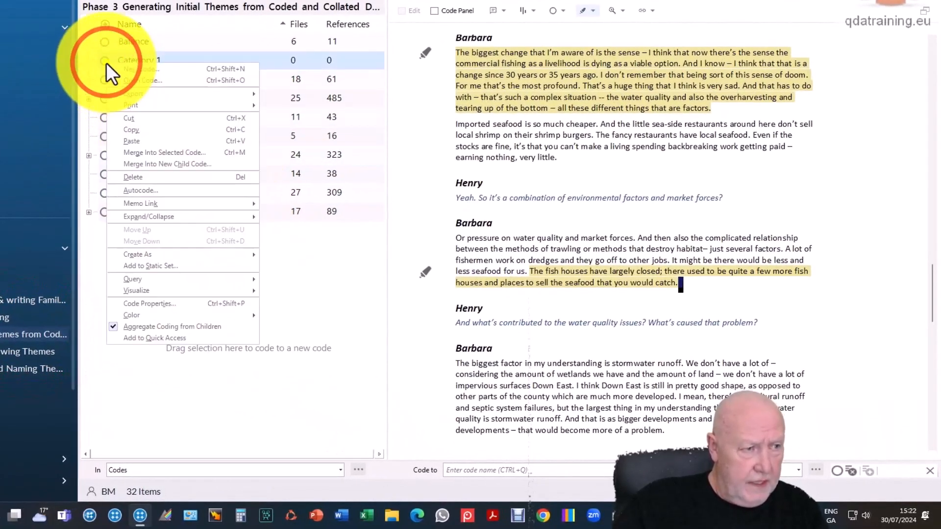
click(132, 143)
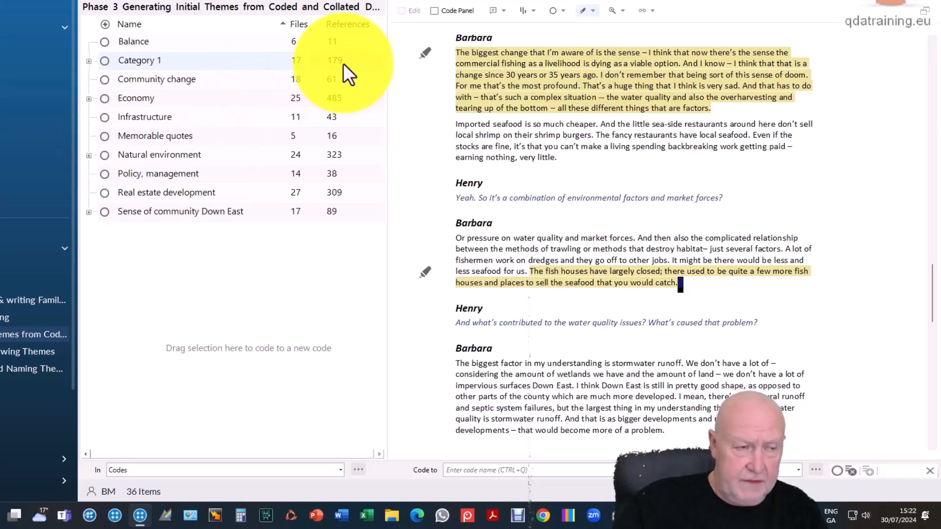
click(90, 60)
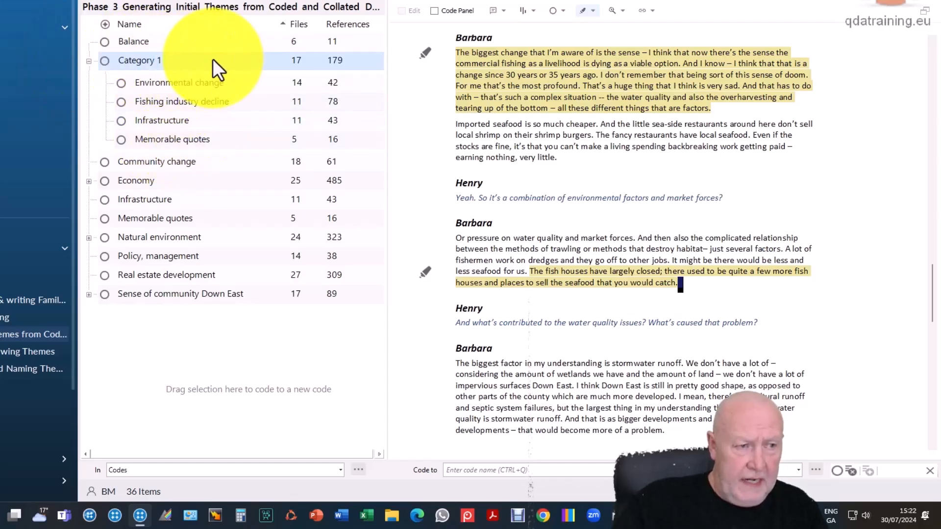
click(90, 61)
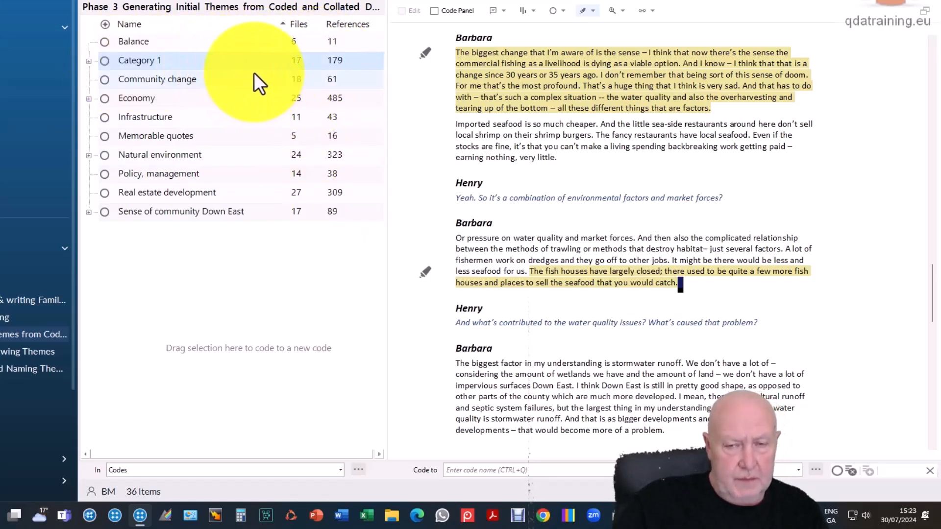
click(89, 62)
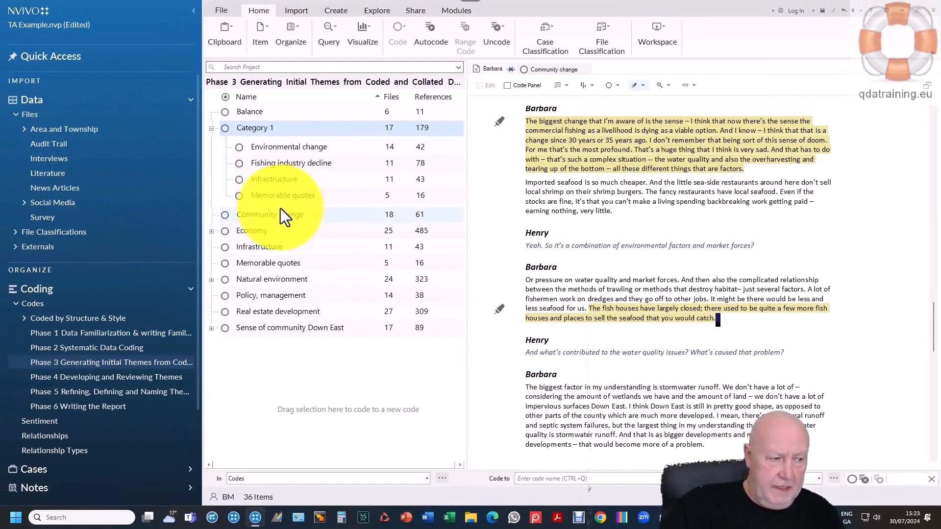
View the code lists of the Phase 4, Phase 5 and Phase 6 folders in turn, ending on Phase 6 Writing the Report.
click(159, 377)
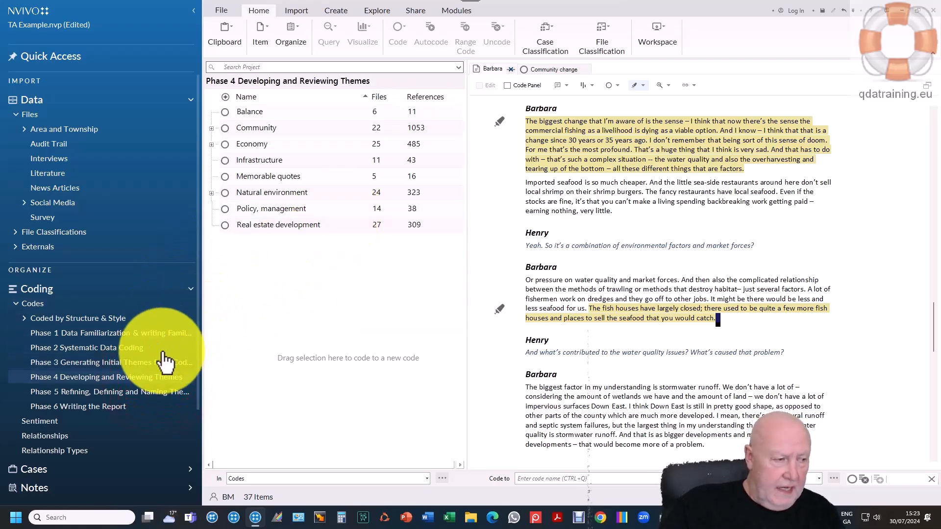
click(152, 395)
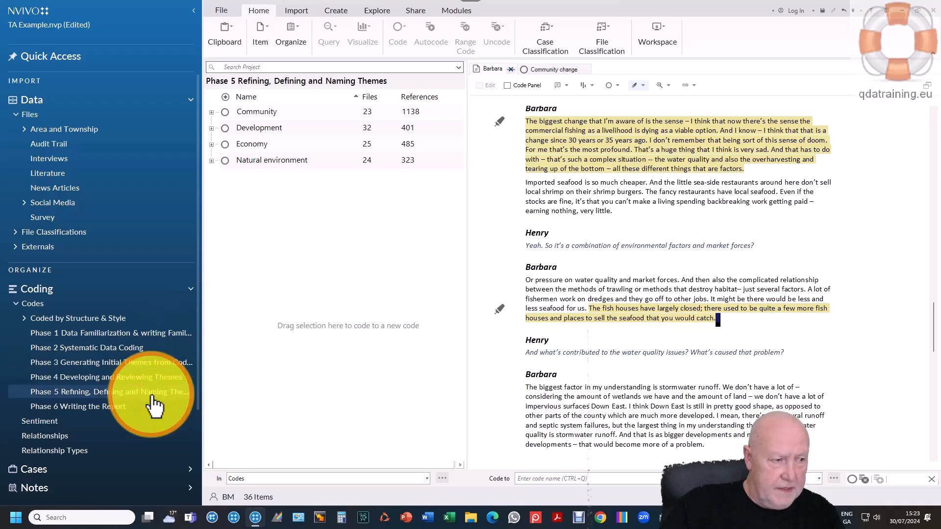
click(118, 408)
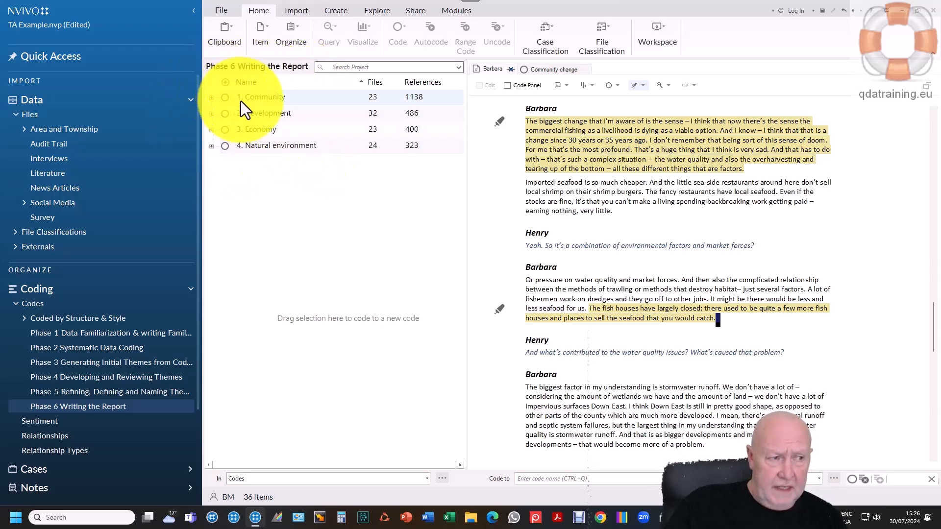
Expand the Community and Natural environment themes in the Phase 6 folder to examine their numbered child codes.
click(211, 146)
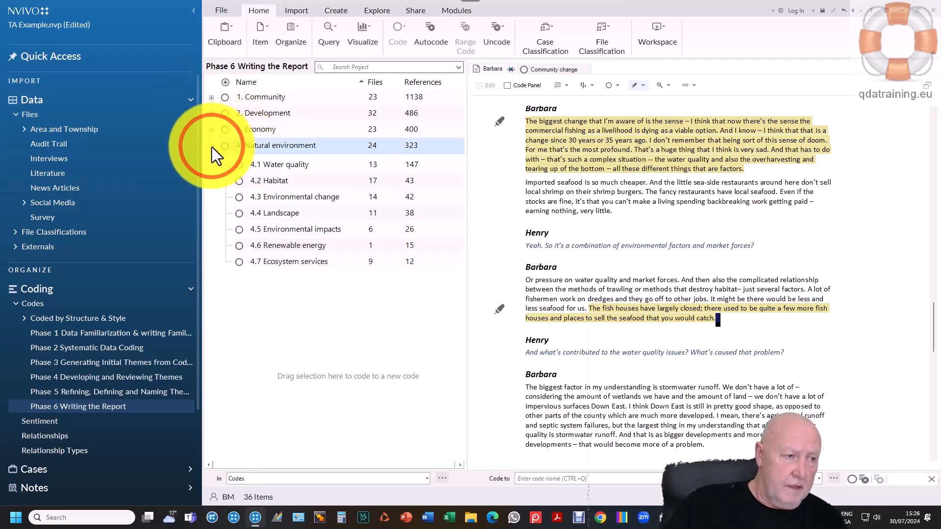
click(211, 145)
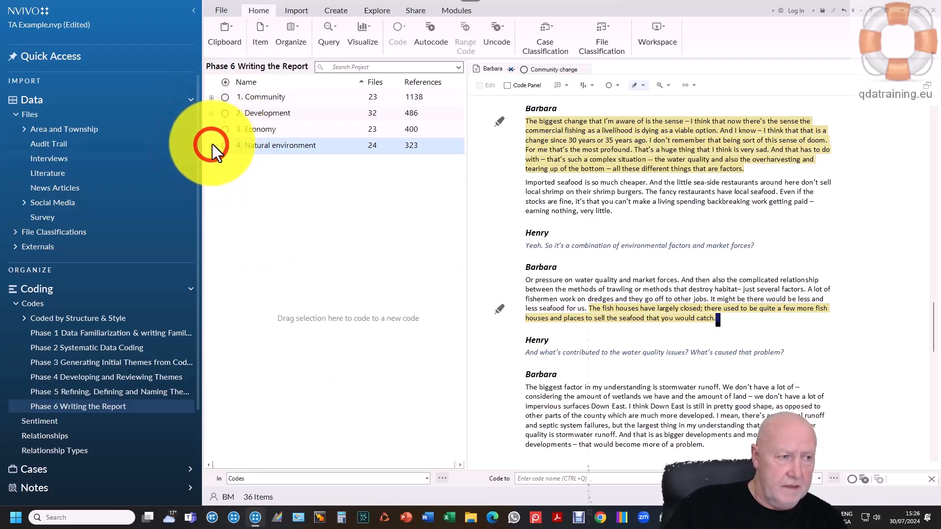
click(212, 98)
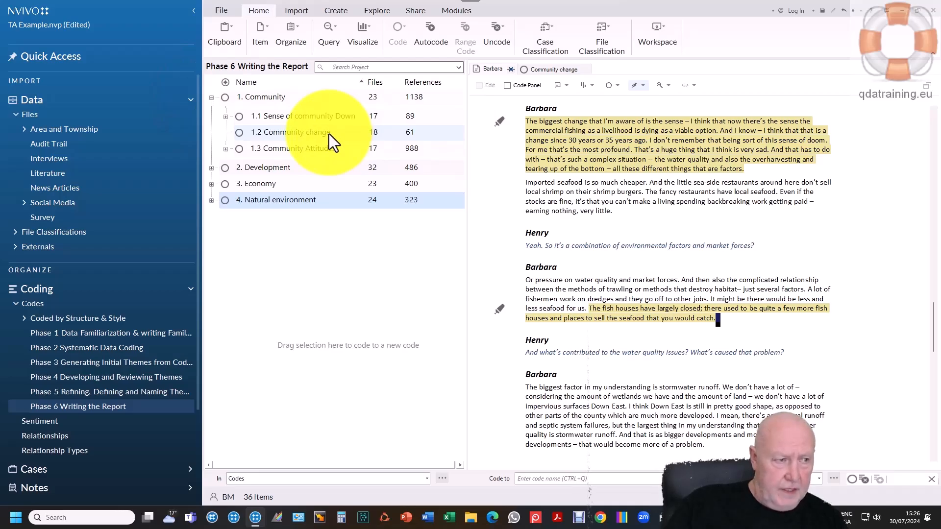
click(212, 200)
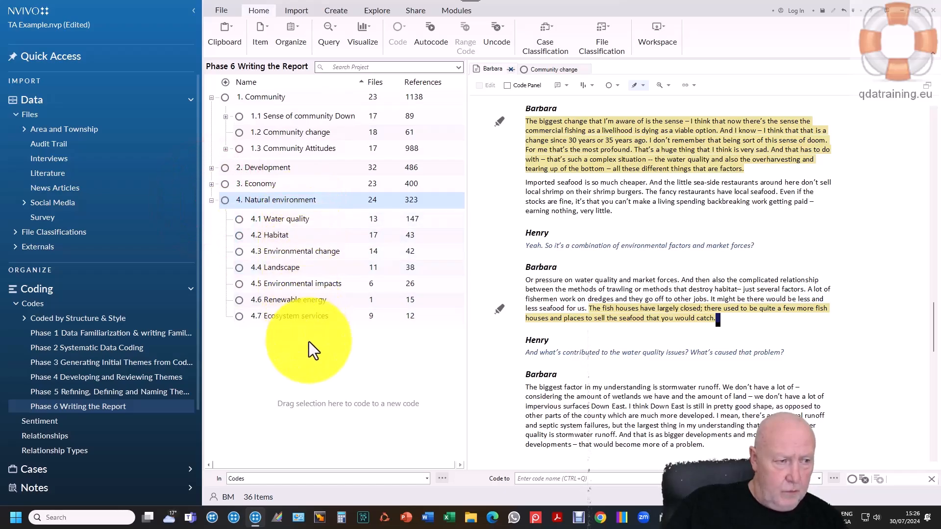